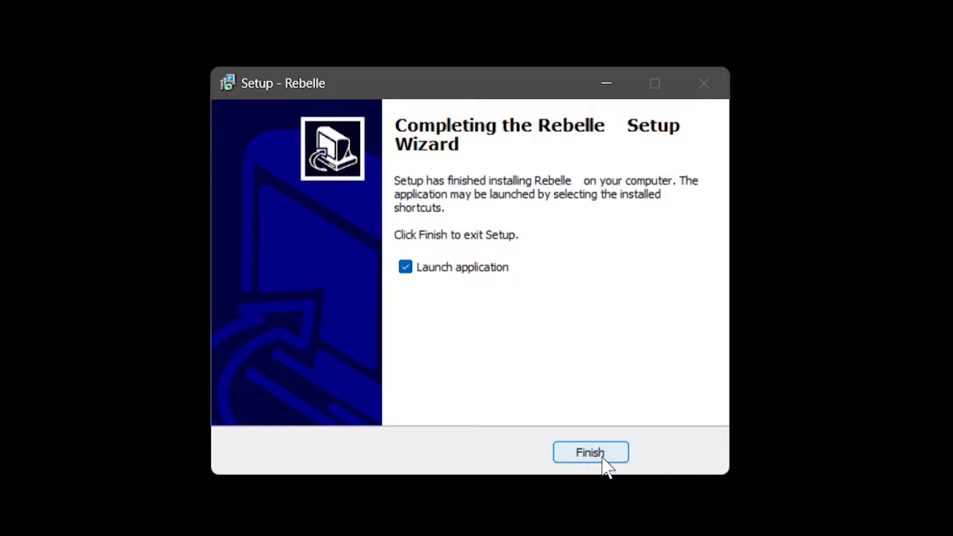
Finish the installation with the app launching, and skip the registration sign-in.
left_click(591, 453)
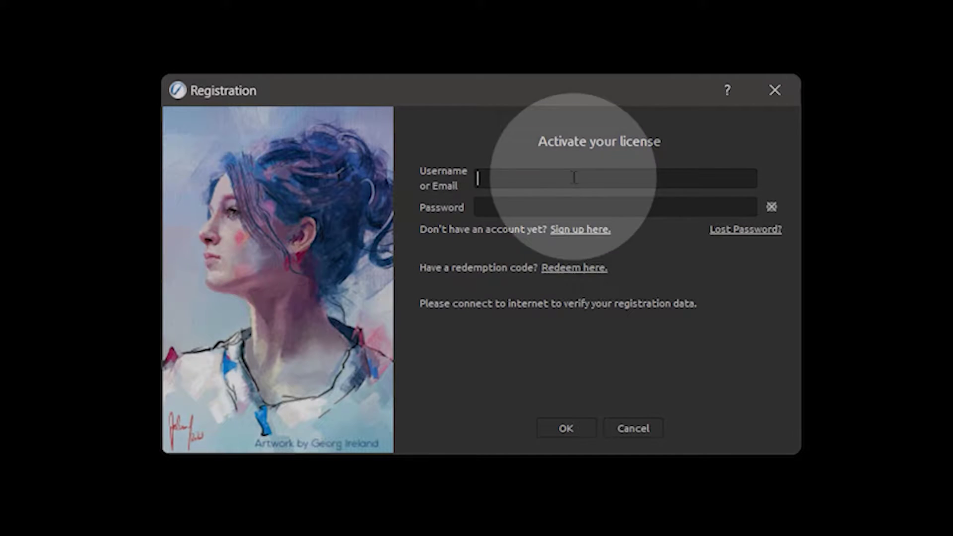
left_click(484, 180)
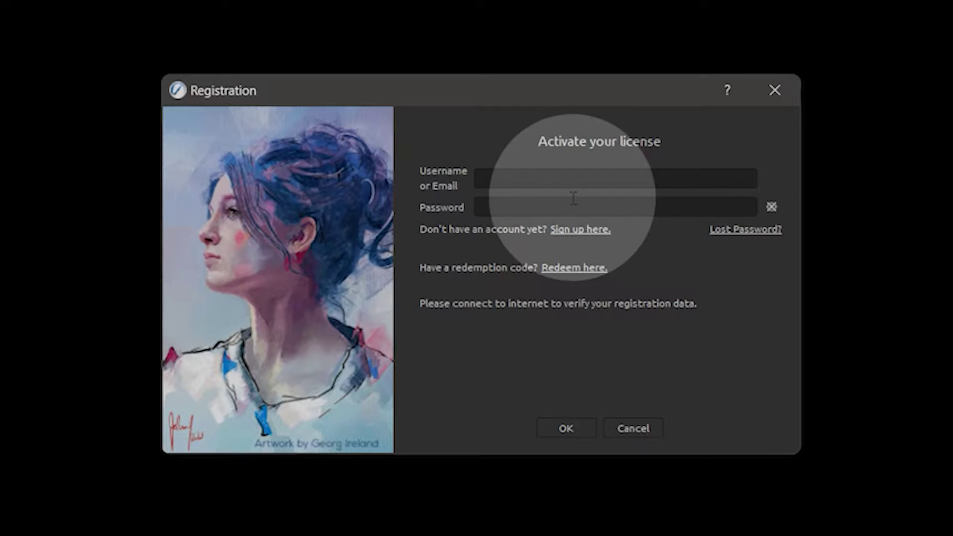
left_click(571, 426)
Choose English as the interface language and confirm.
left_click(393, 275)
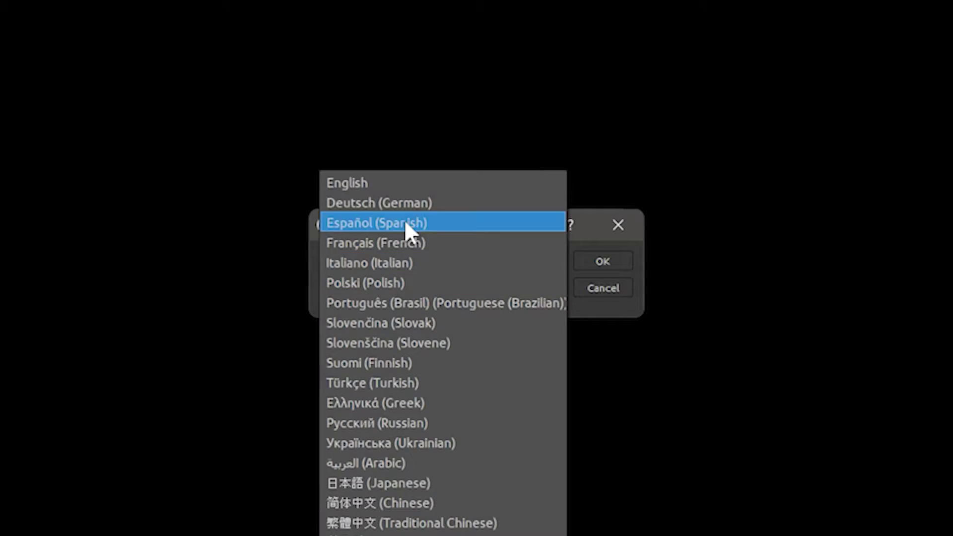
left_click(392, 183)
left_click(584, 260)
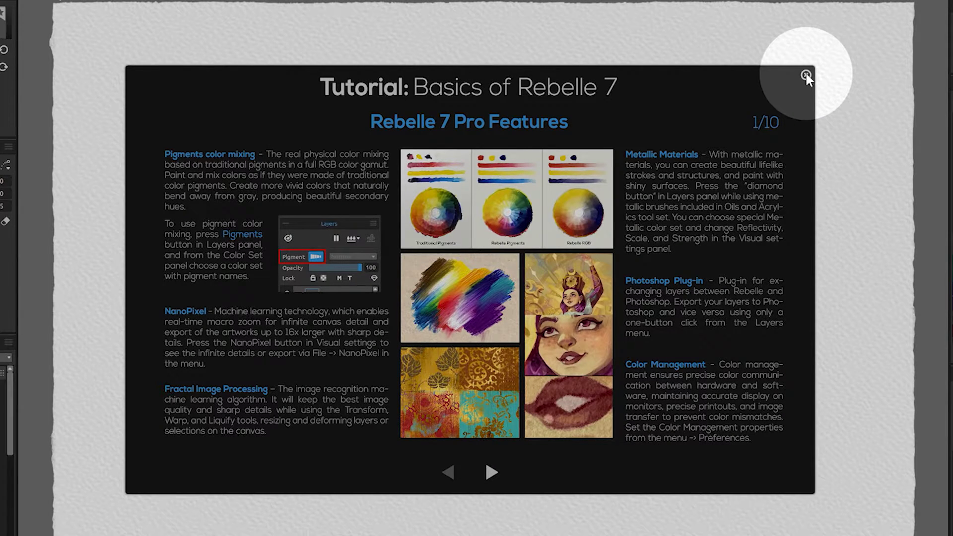
Close the intro tutorial, then reopen it from Help > Intro Tutorial.
left_click(806, 76)
left_click(257, 19)
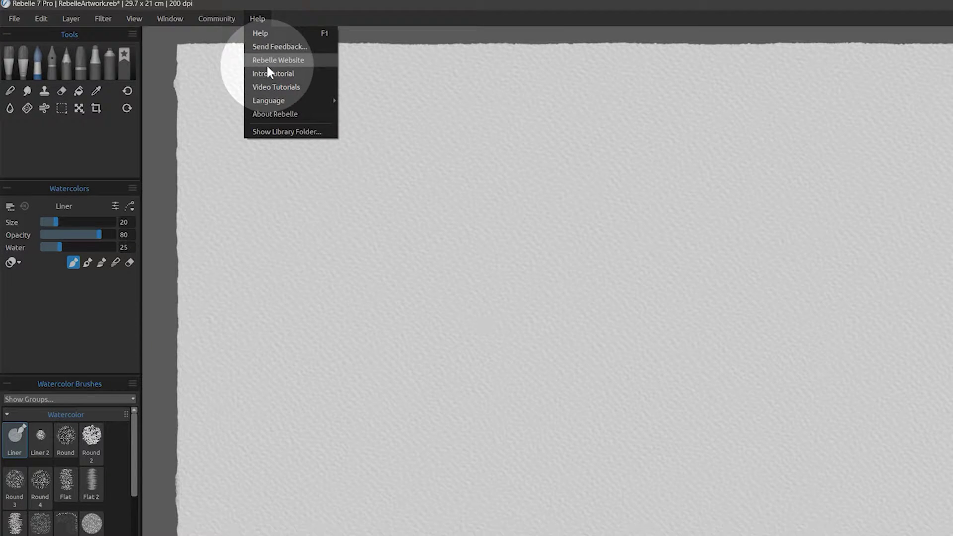
left_click(268, 73)
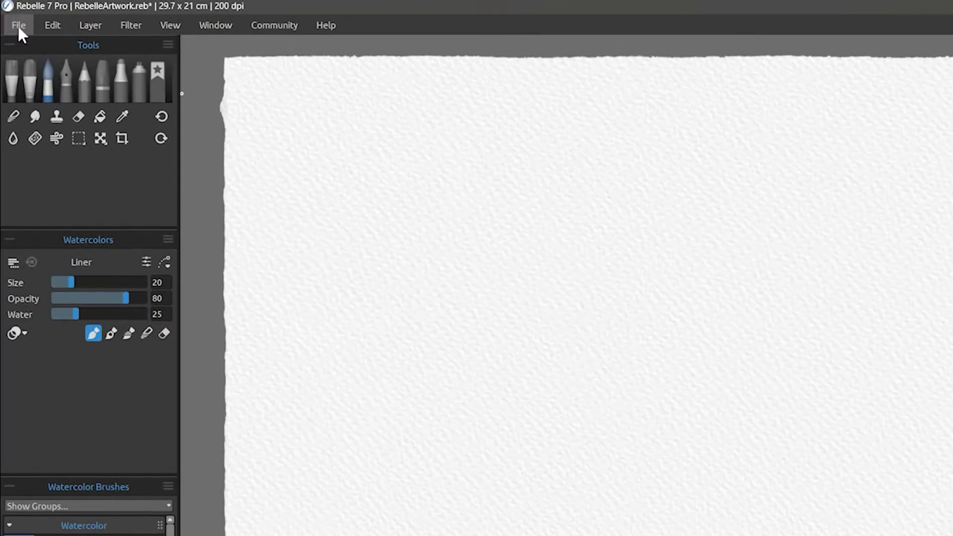
Start a new artwork via File > New and apply the CA01 Canvas paper texture.
left_click(18, 25)
left_click(24, 42)
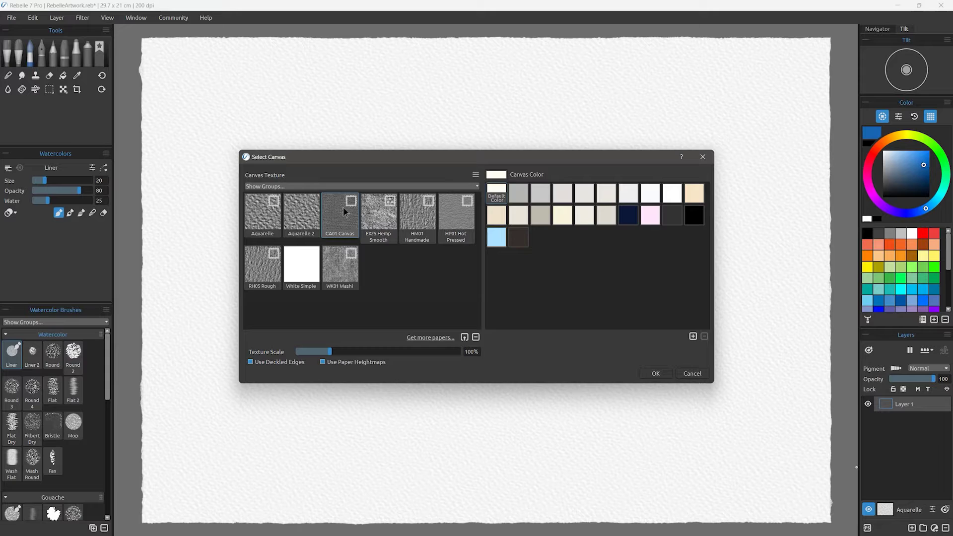
left_click(654, 373)
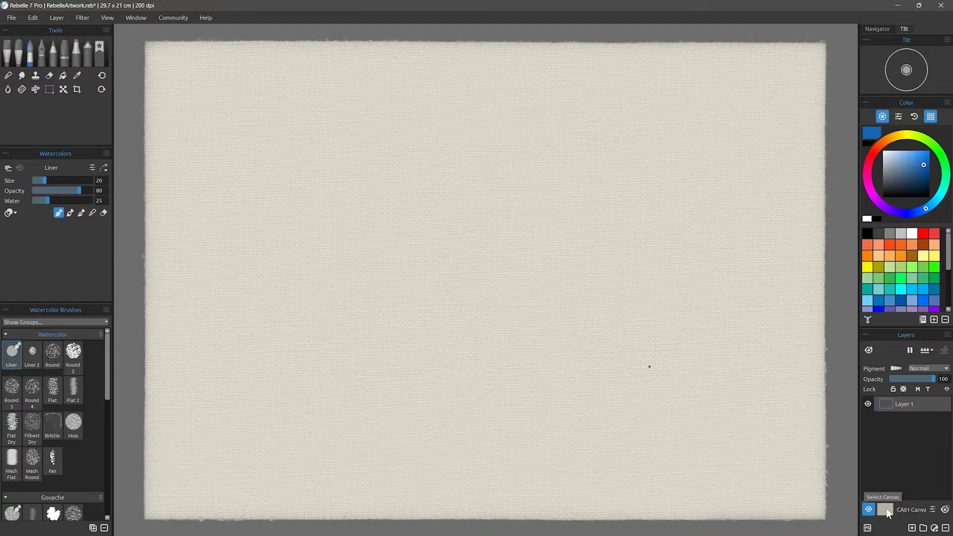
Use the Layers panel paper thumbnail to switch the paper back to Aquarelle.
left_click(886, 513)
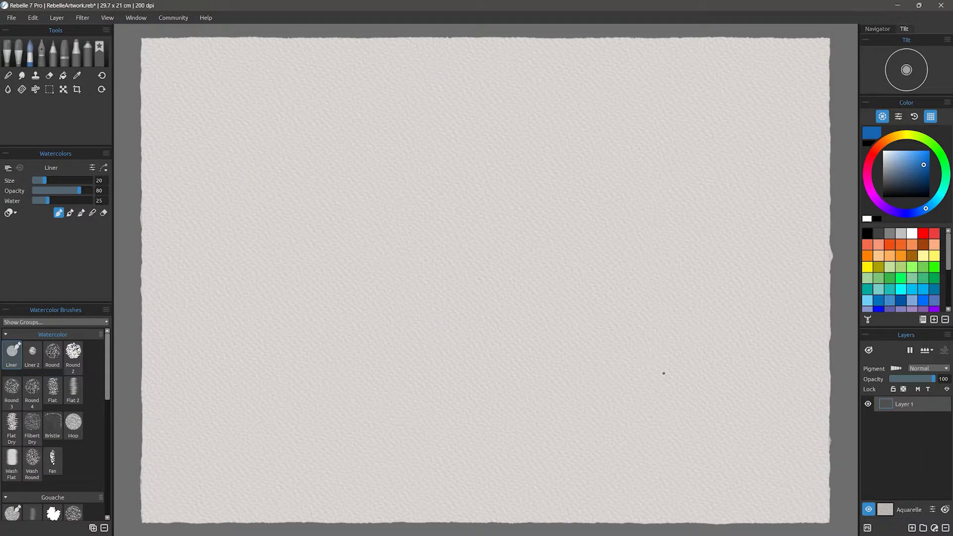
left_click(886, 510)
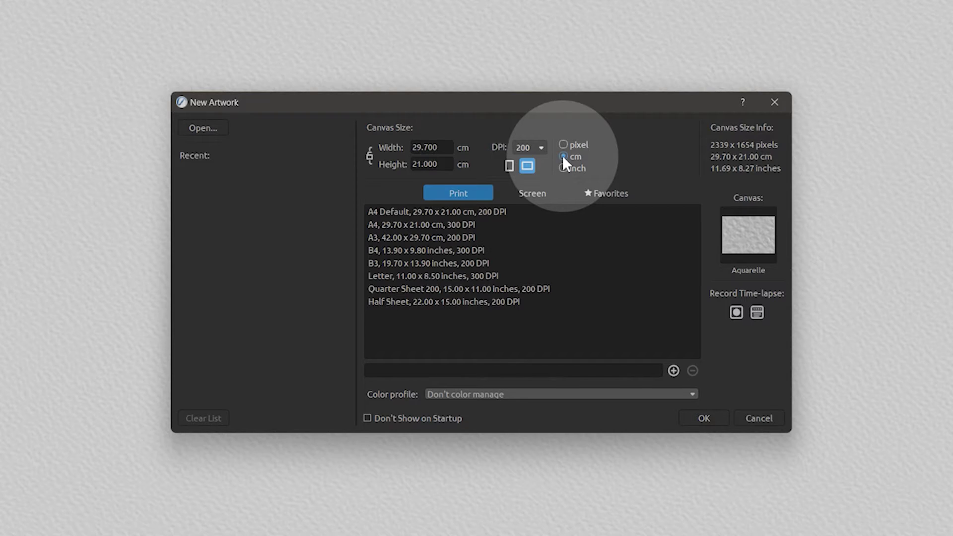
Switch units to inches, enter width 10 and height 8, and choose 300 DPI.
left_click(563, 145)
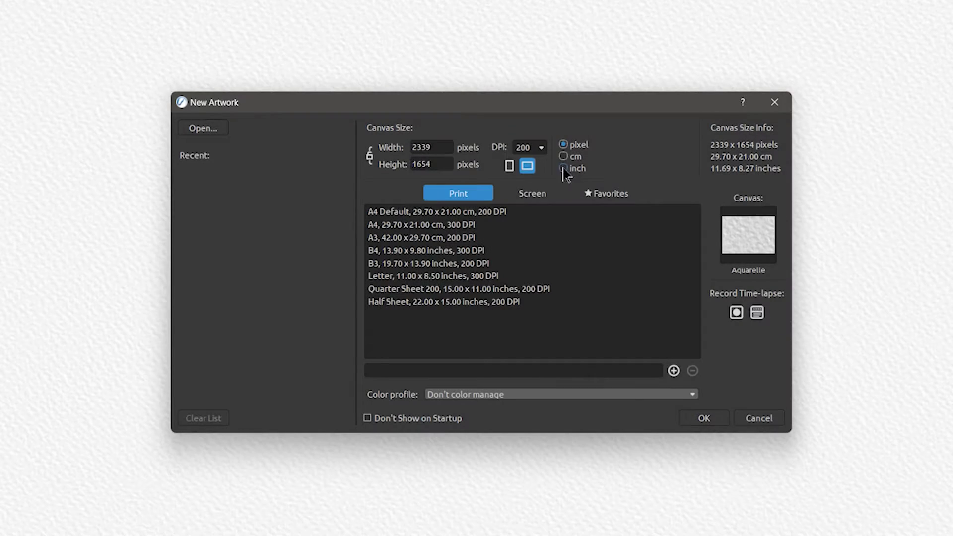
left_click(563, 167)
type("10")
key("Tab")
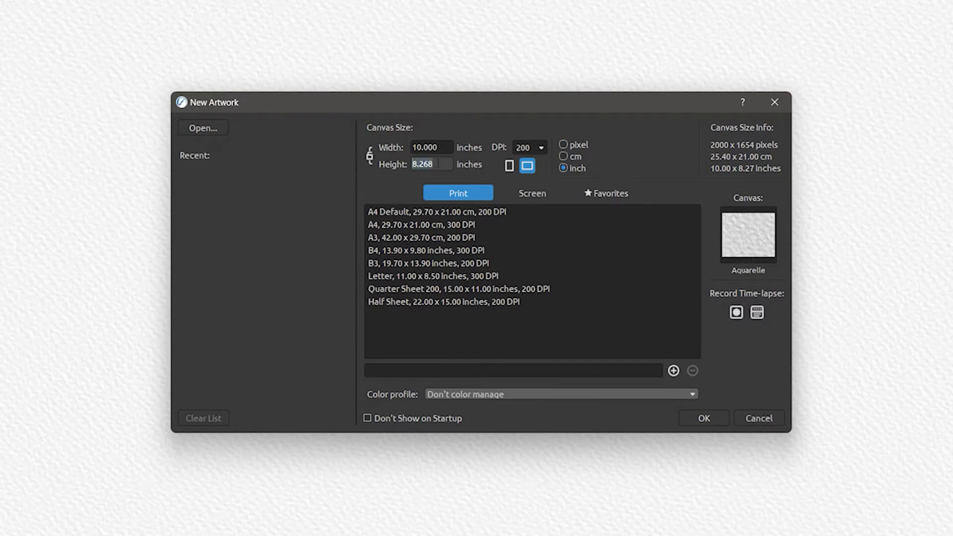
type("8")
key("Tab")
left_click(542, 148)
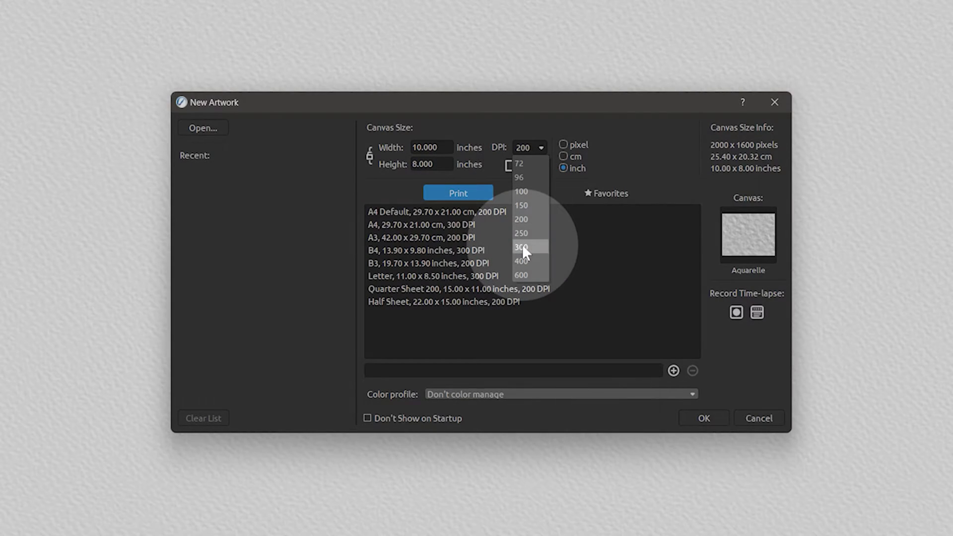
left_click(523, 247)
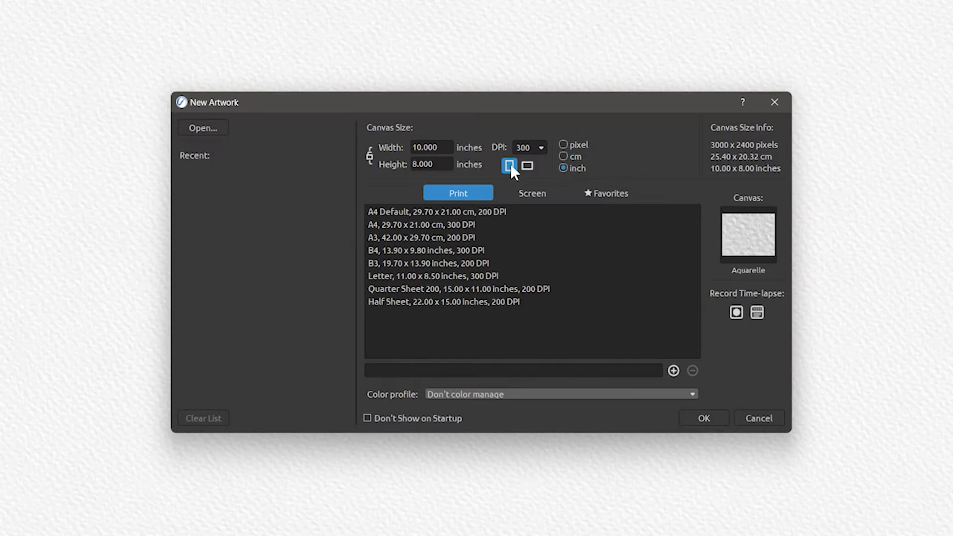
left_click(510, 164)
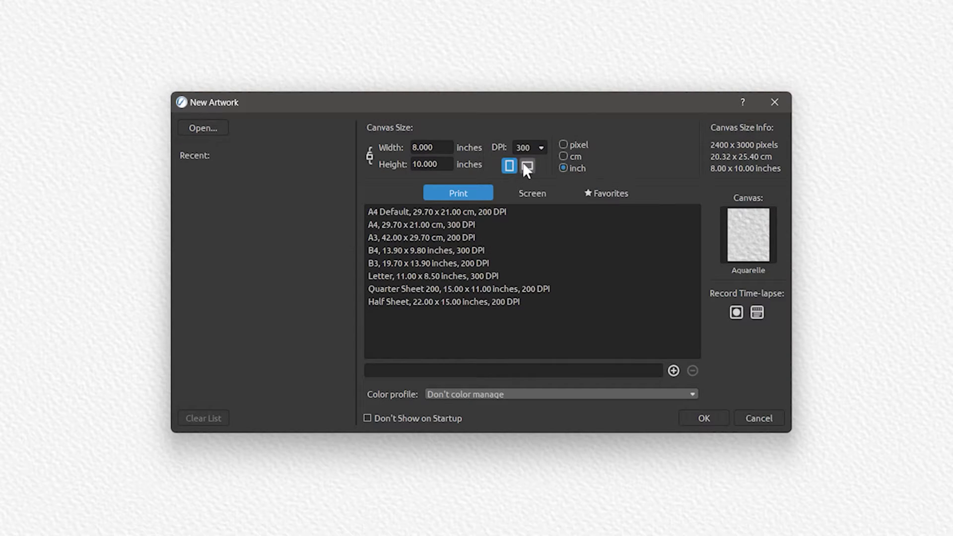
left_click(523, 164)
left_click(510, 165)
left_click(522, 165)
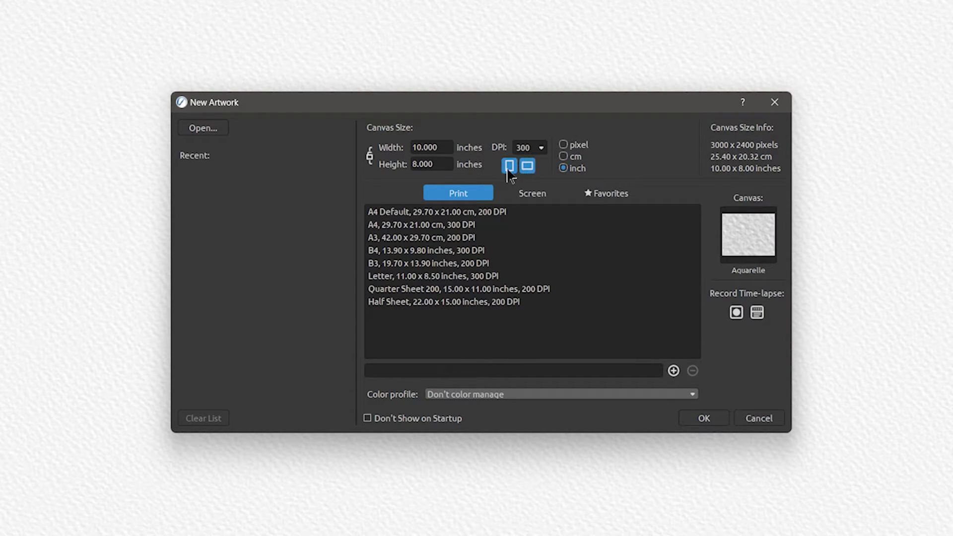
left_click(509, 166)
left_click(526, 166)
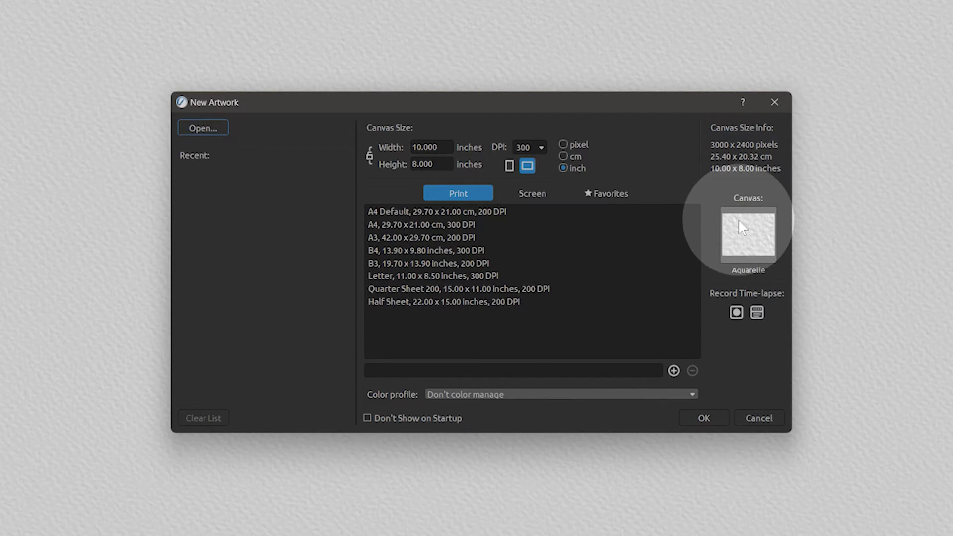
Select White Simple in the Select Canvas window and confirm it.
left_click(744, 236)
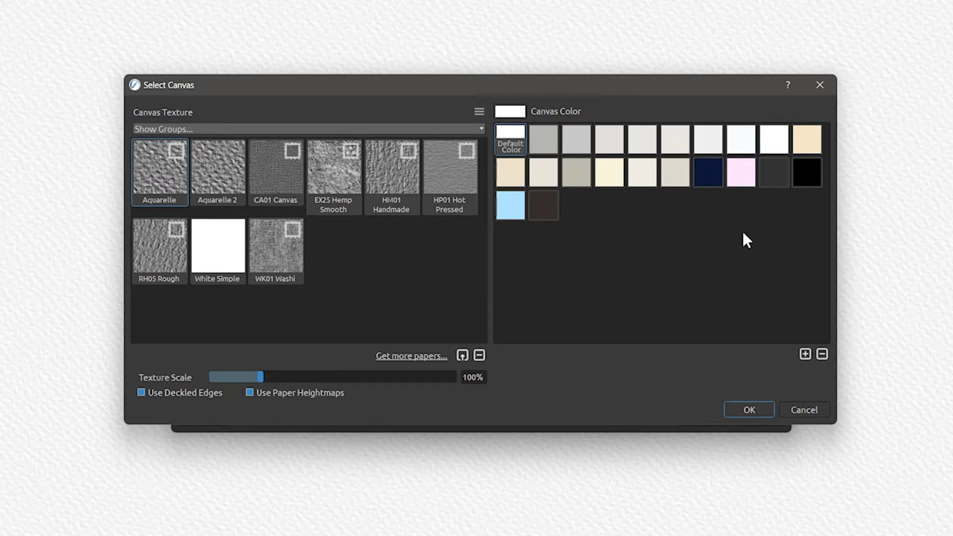
left_click(225, 245)
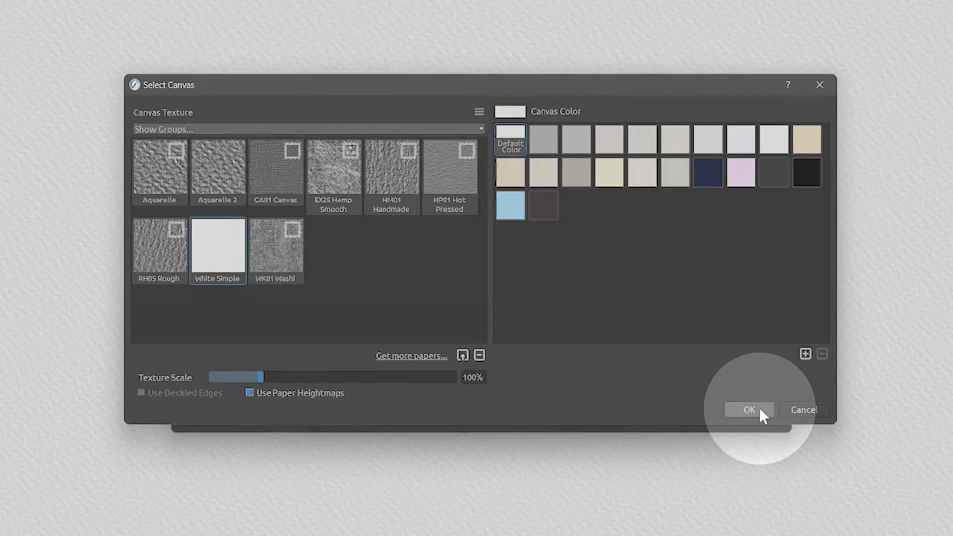
left_click(757, 410)
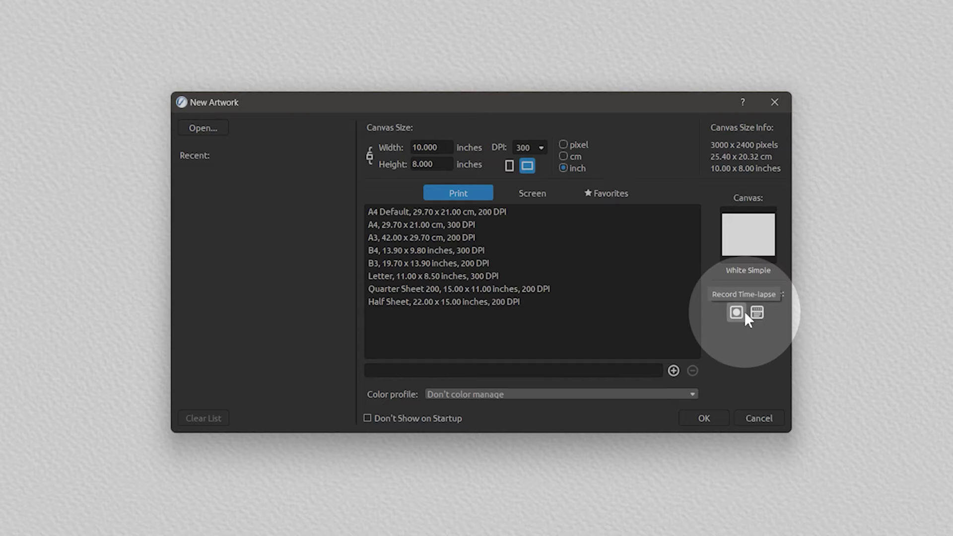
Pick Adobe RGB (1998) from the Color profile dropdown.
left_click(503, 395)
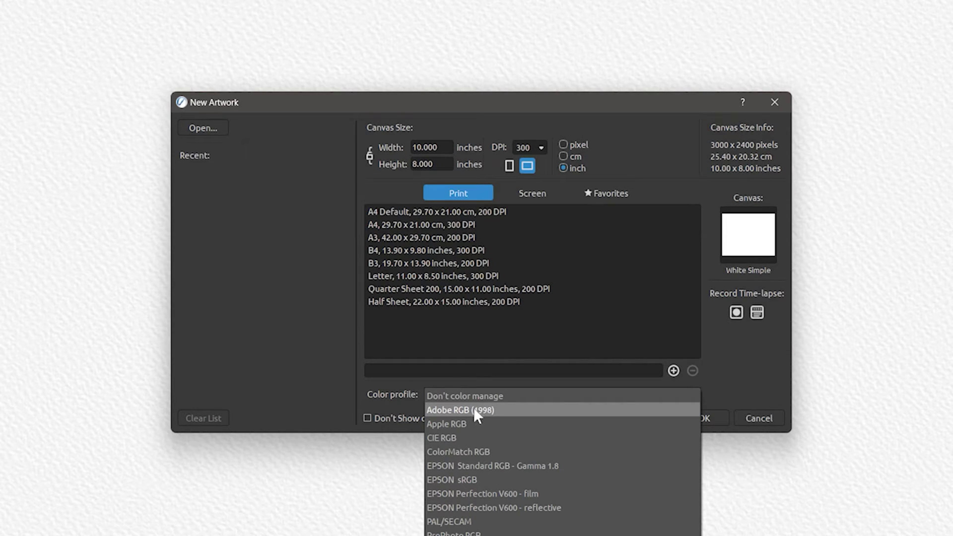
left_click(474, 409)
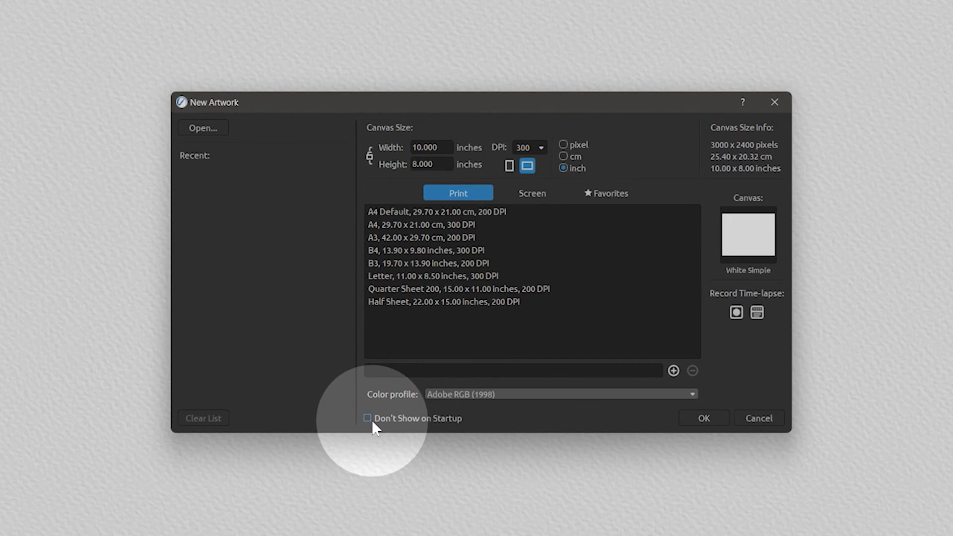
Toggle Don't Show on Startup on and back off, keeping the dialog at startup.
left_click(368, 419)
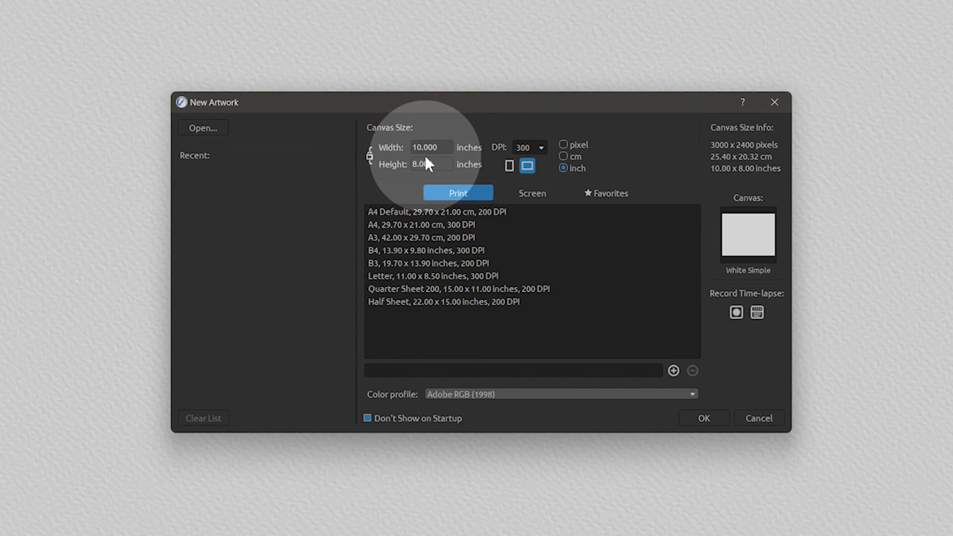
left_click(367, 418)
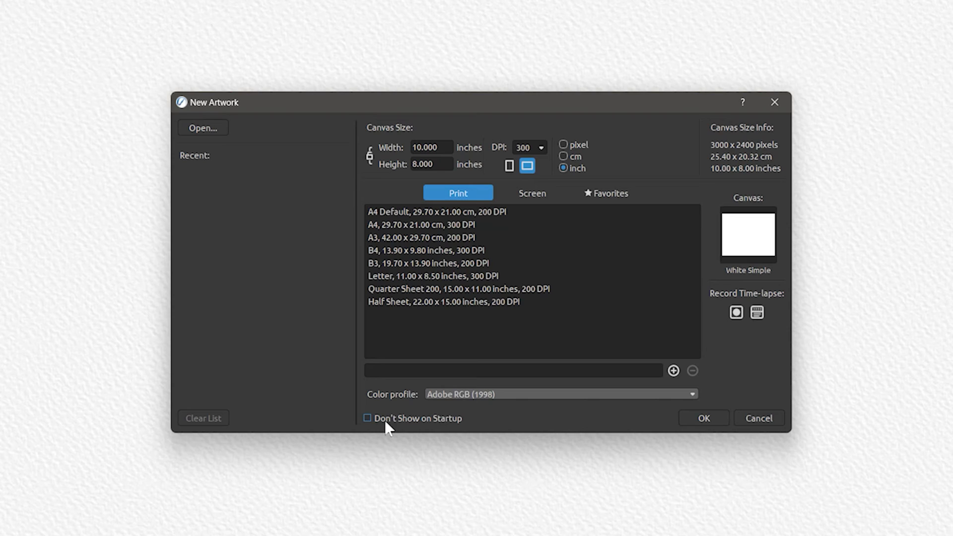